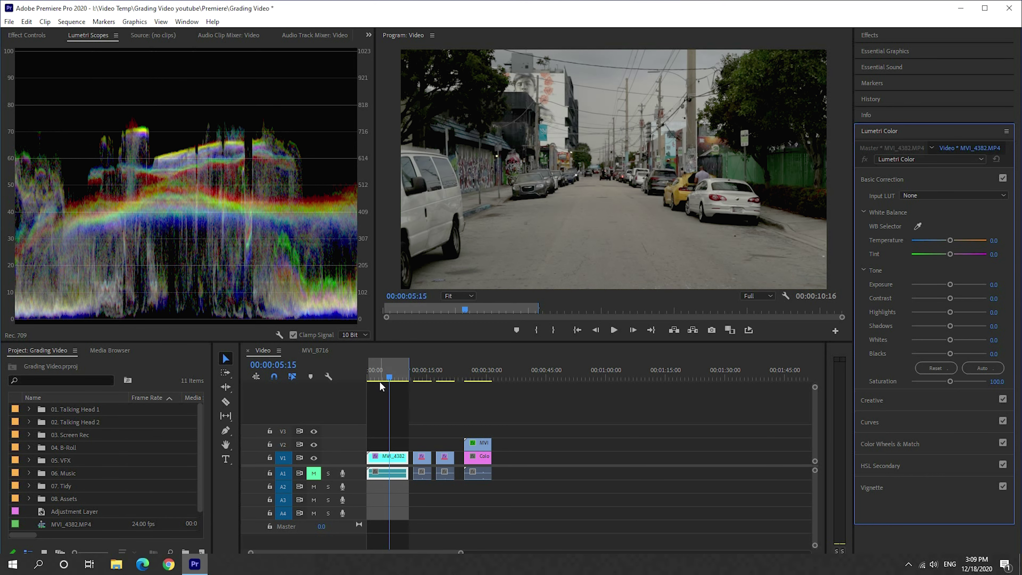
Step: Try raising the basic correction Shadows to 91 on the frame at 00:00:05:21, and reset the value
{"action": "left_click", "coordinate": [390, 379]}
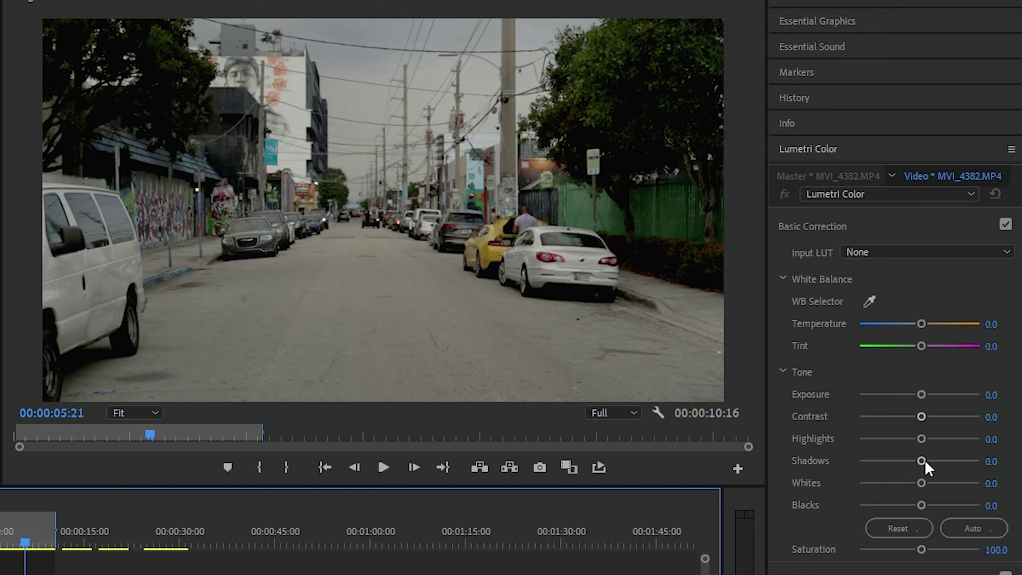
{"action": "left_click_drag", "start_coordinate": [922, 462], "coordinate": [961, 477]}
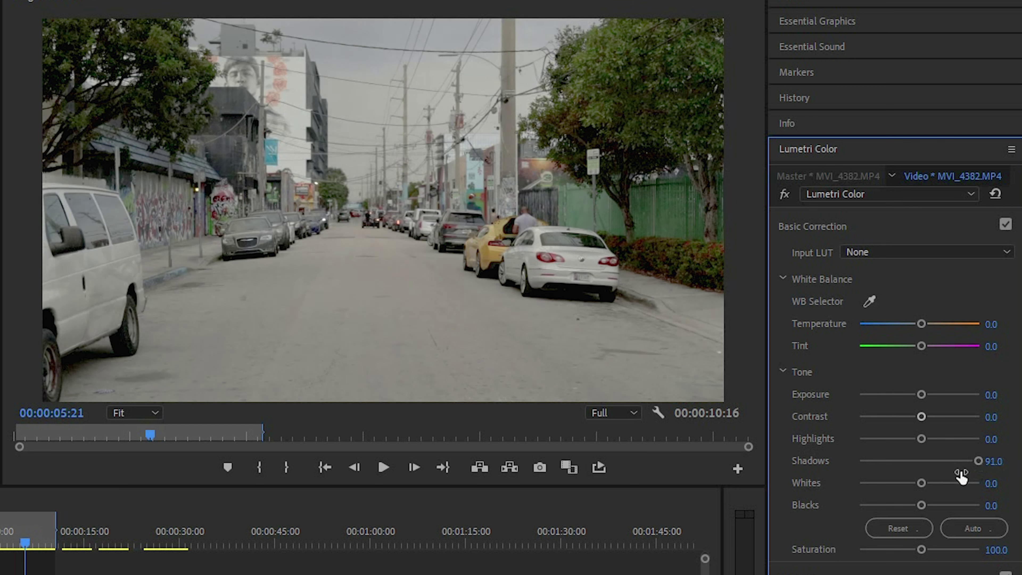
{"action": "double_click", "coordinate": [978, 461]}
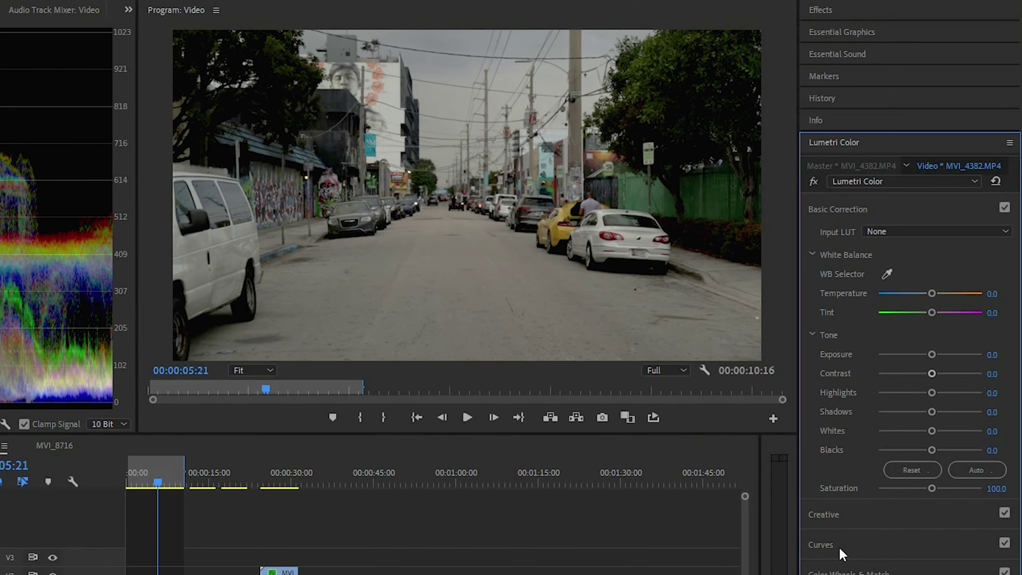
Step: Add three control points along the diagonal of the white RGB curve, at the shadows, midtones and highlights
{"action": "left_click", "coordinate": [842, 571]}
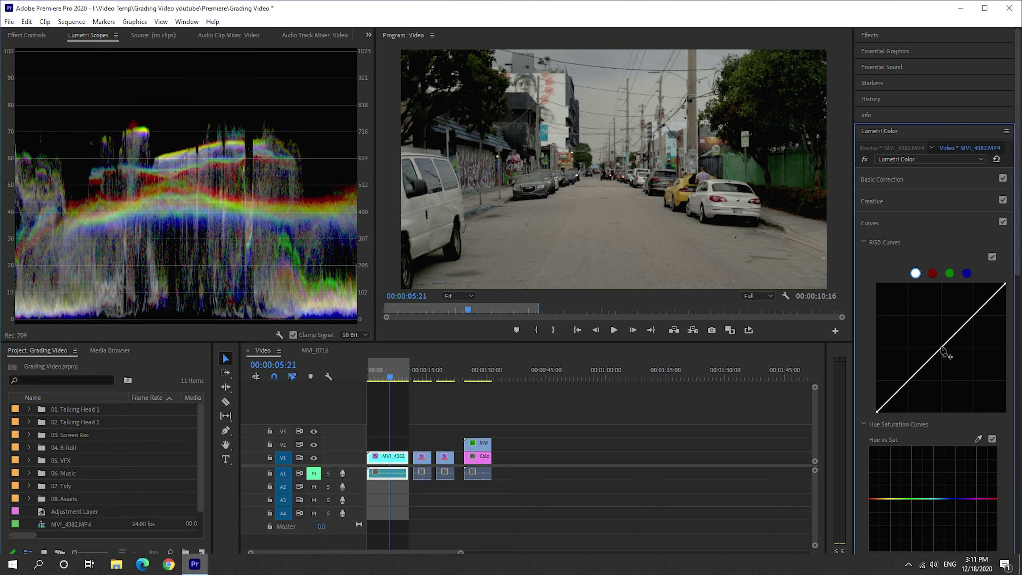
{"action": "left_click", "coordinate": [942, 347]}
{"action": "left_click_drag", "start_coordinate": [909, 381], "coordinate": [909, 383]}
{"action": "left_click_drag", "start_coordinate": [942, 348], "coordinate": [942, 349]}
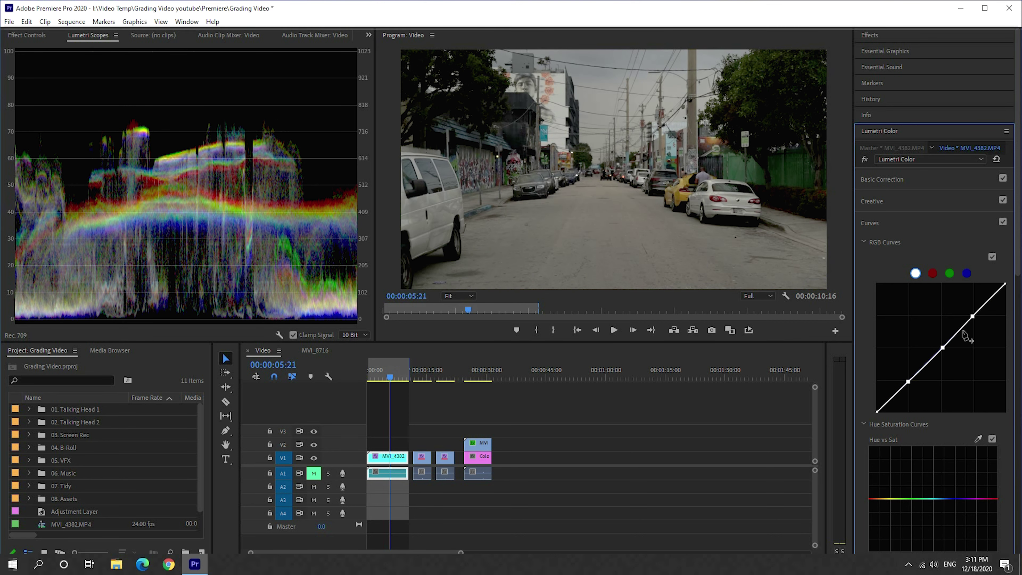
{"action": "left_click_drag", "start_coordinate": [973, 316], "coordinate": [974, 316]}
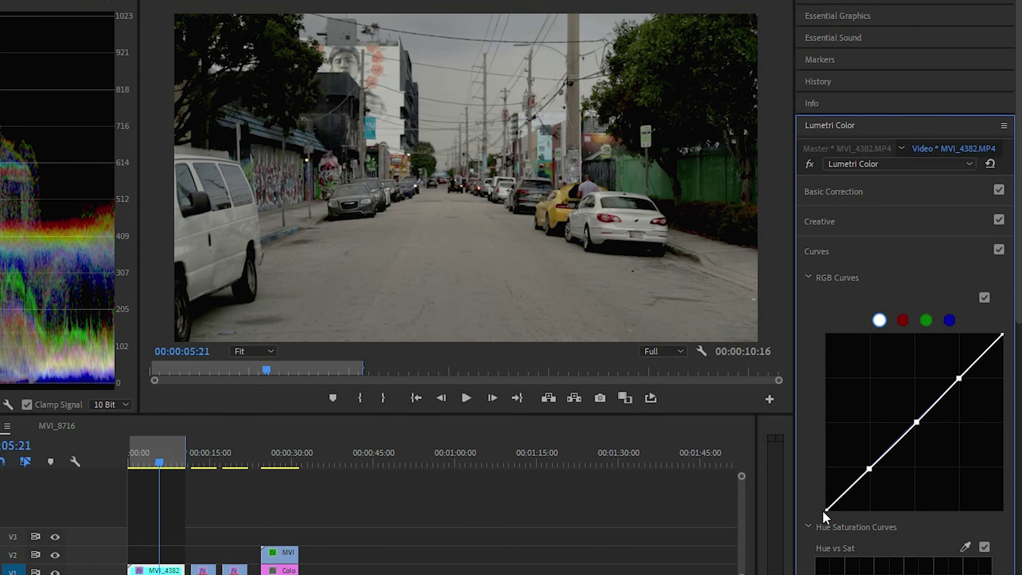
Step: Try lifting the white curve's black point to fade the blacks, and return it to the corner
{"action": "left_click_drag", "start_coordinate": [823, 511], "coordinate": [772, 480]}
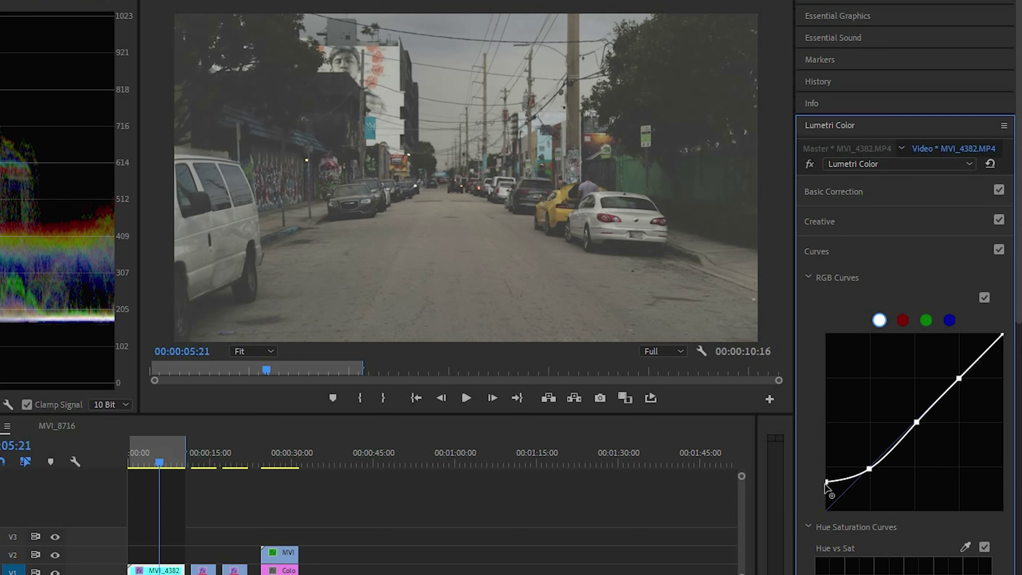
{"action": "left_click_drag", "start_coordinate": [829, 486], "coordinate": [819, 528]}
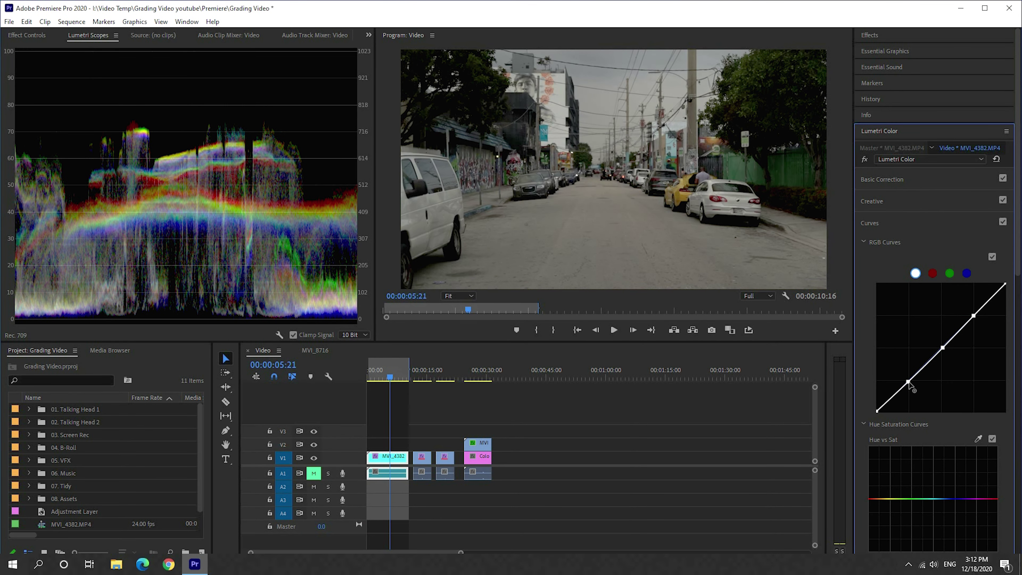
Step: Raise the shadow, midtone and highlight points of the white RGB curve to brighten the street clip
{"action": "left_click_drag", "start_coordinate": [909, 385], "coordinate": [906, 379]}
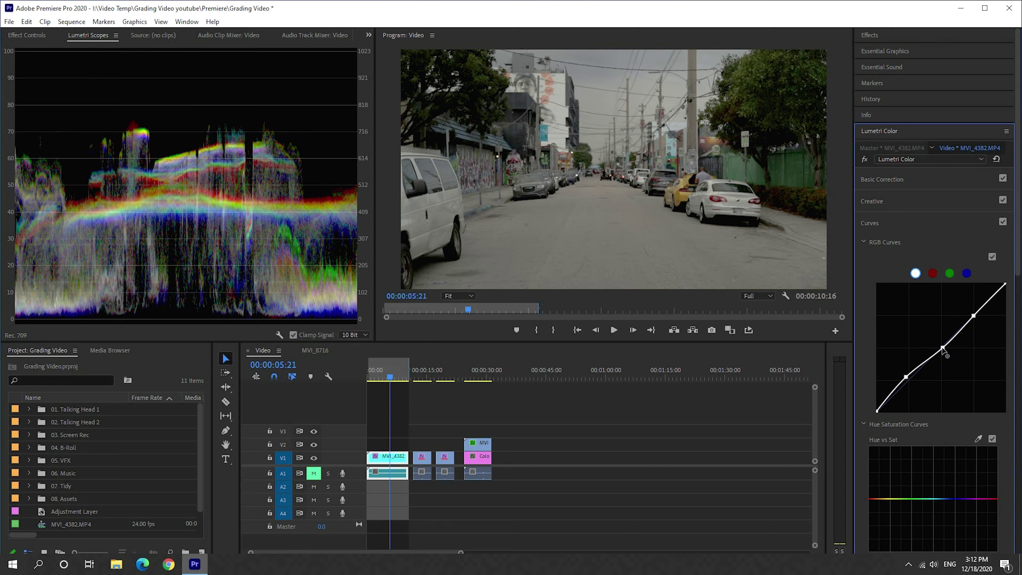
{"action": "left_click_drag", "start_coordinate": [943, 349], "coordinate": [941, 342]}
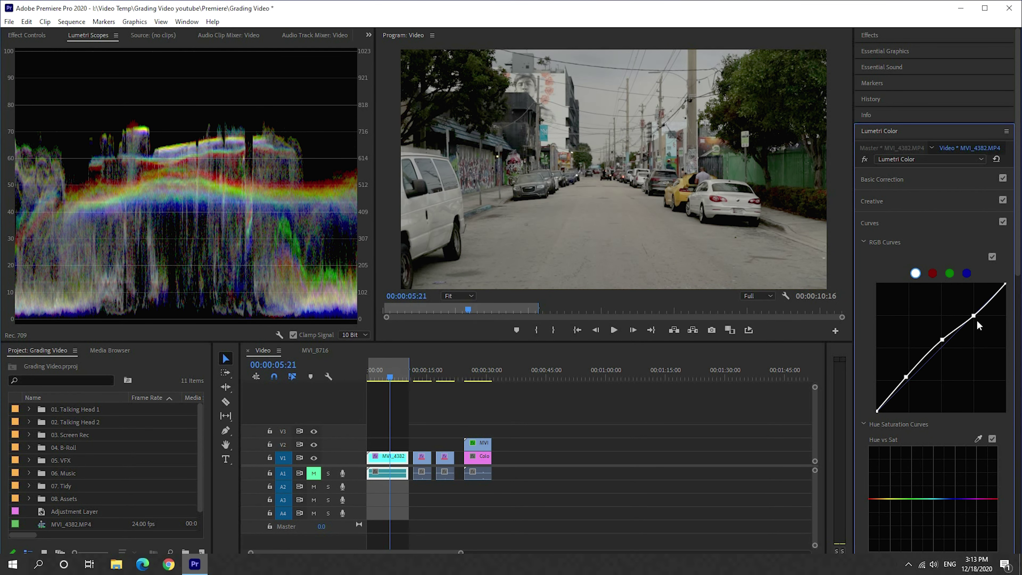
{"action": "left_click_drag", "start_coordinate": [974, 316], "coordinate": [968, 293]}
{"action": "left_click_drag", "start_coordinate": [943, 339], "coordinate": [938, 337]}
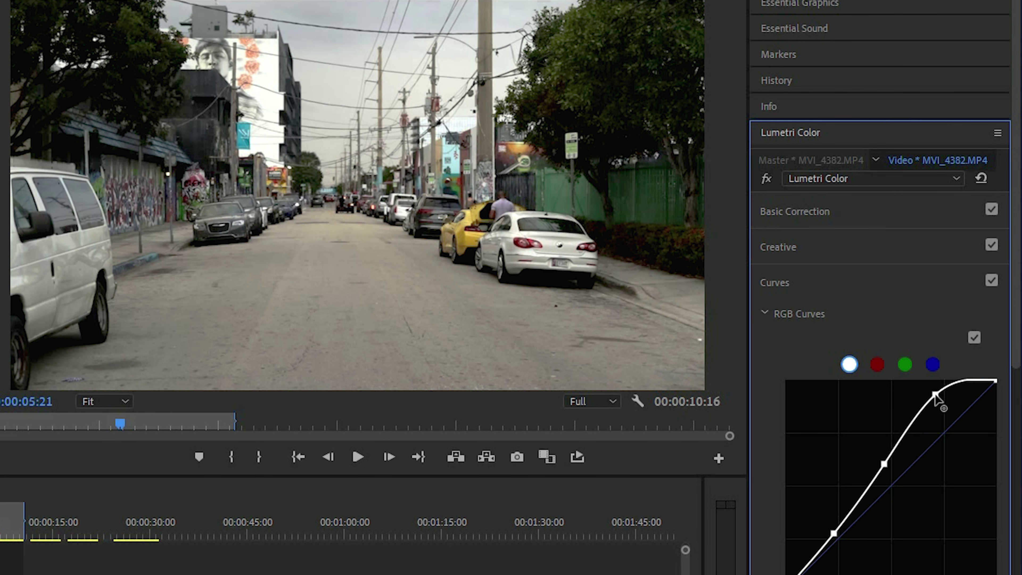
Step: Compare the clip with and without the Lumetri effect, and review the Basic Correction settings and the RGB curve points
{"action": "left_click", "coordinate": [766, 179]}
{"action": "left_click", "coordinate": [766, 178]}
{"action": "left_click", "coordinate": [797, 212]}
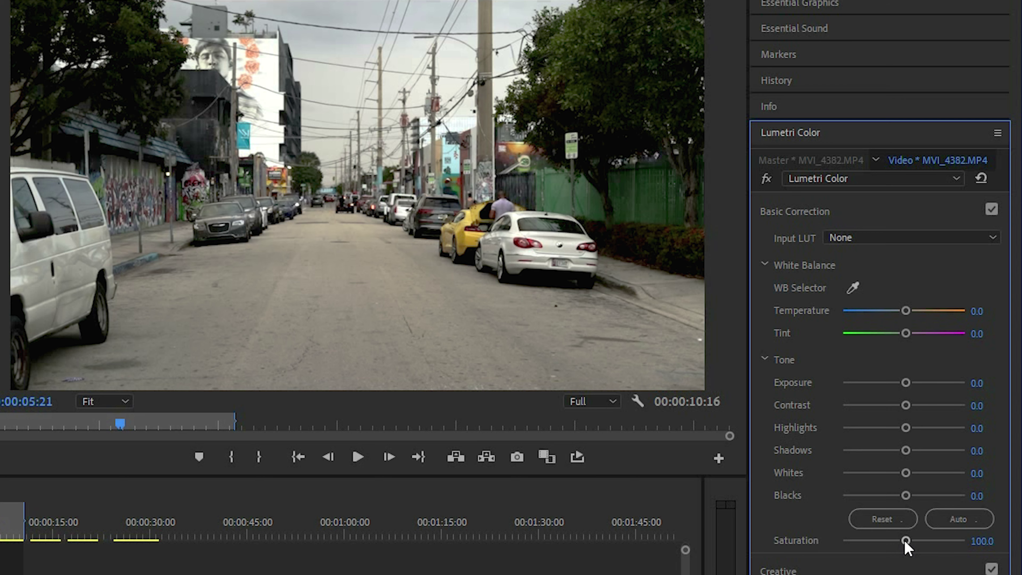
{"action": "left_click", "coordinate": [911, 566]}
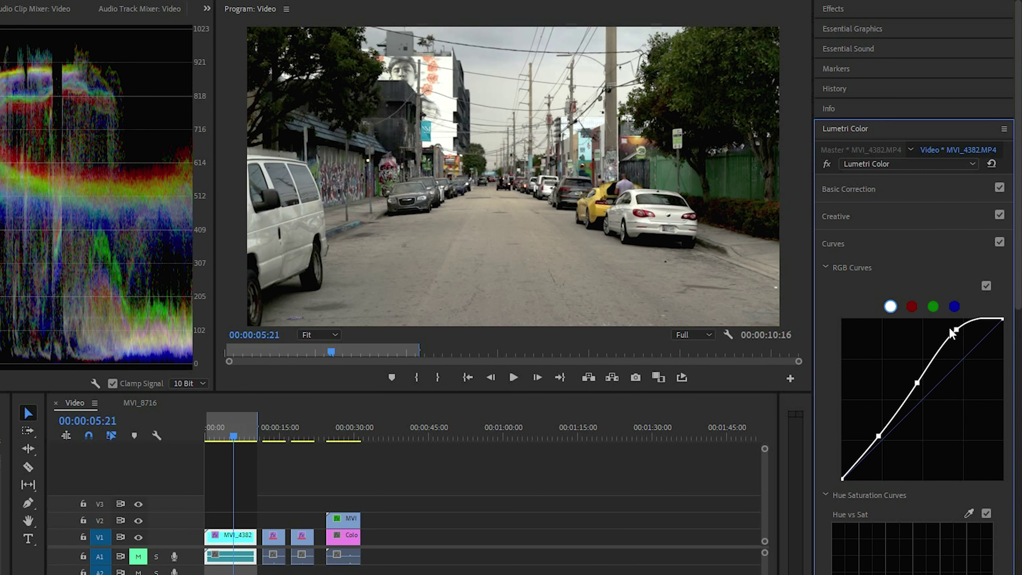
{"action": "left_click", "coordinate": [879, 435]}
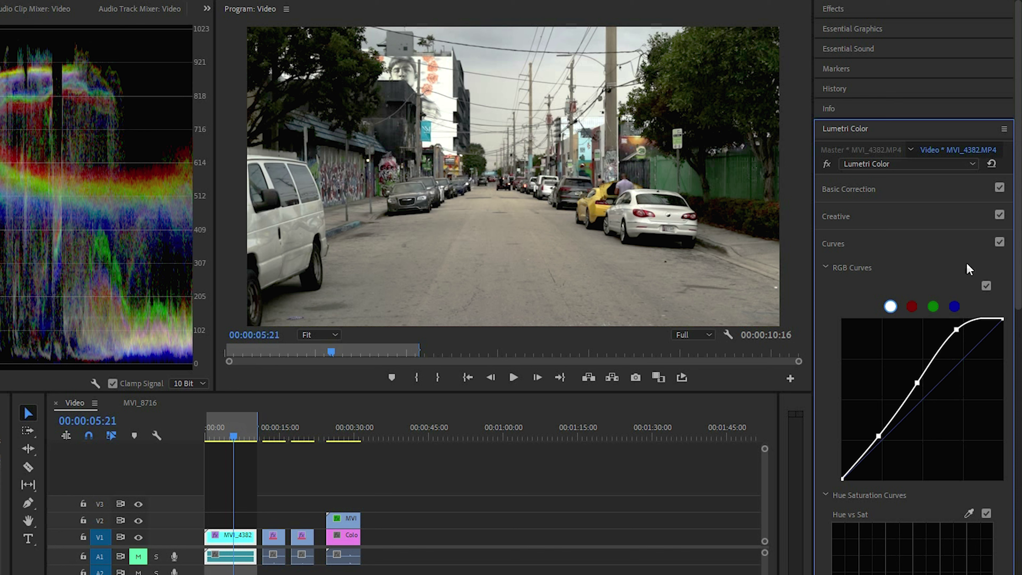
Step: Try lowering the blue curve's upper endpoint and shifting it inward, and reset the blue curve
{"action": "left_click", "coordinate": [954, 307]}
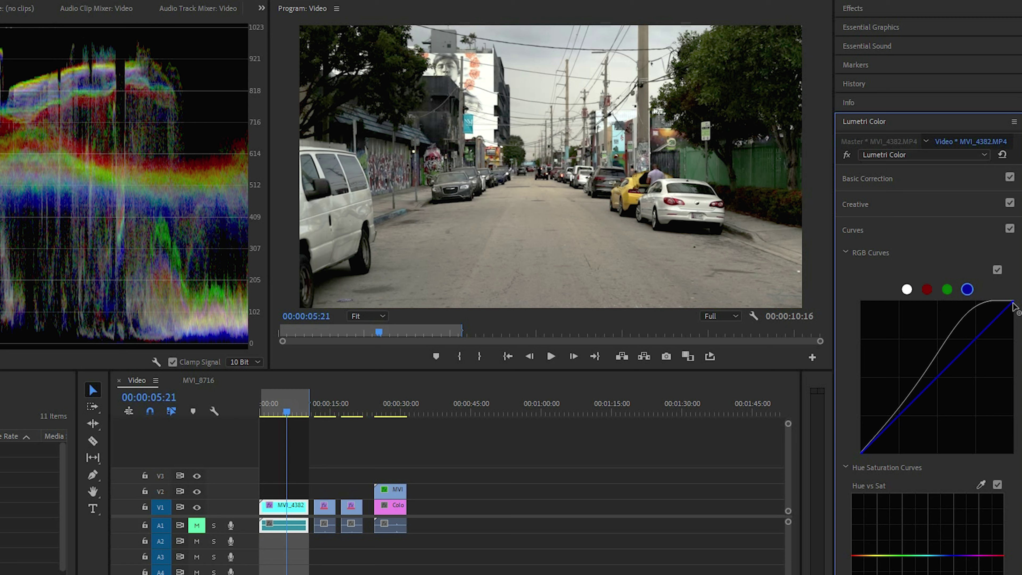
{"action": "left_click_drag", "start_coordinate": [1013, 306], "coordinate": [1019, 364]}
{"action": "left_click_drag", "start_coordinate": [1017, 433], "coordinate": [1017, 444]}
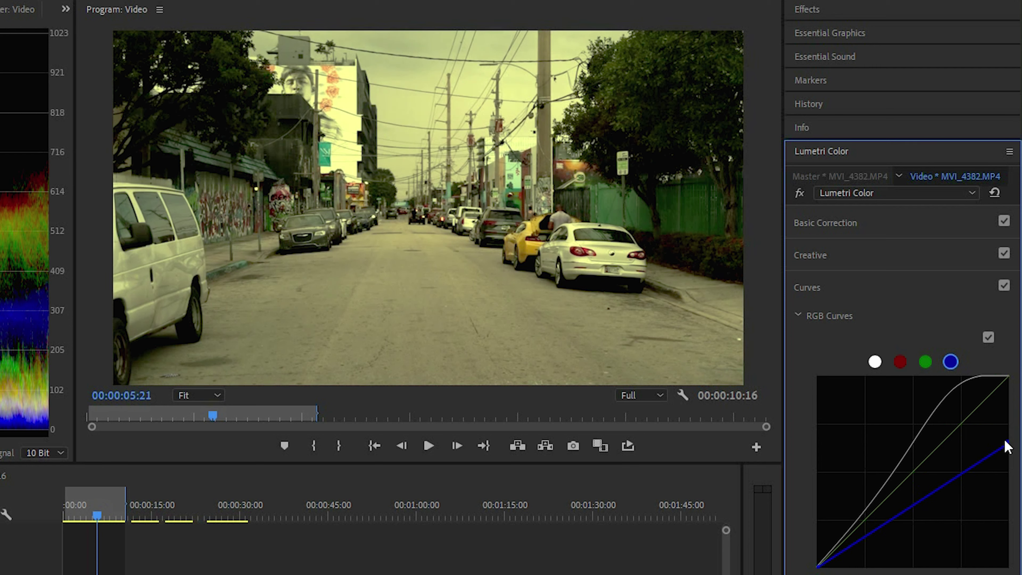
{"action": "left_click_drag", "start_coordinate": [1011, 449], "coordinate": [1008, 378]}
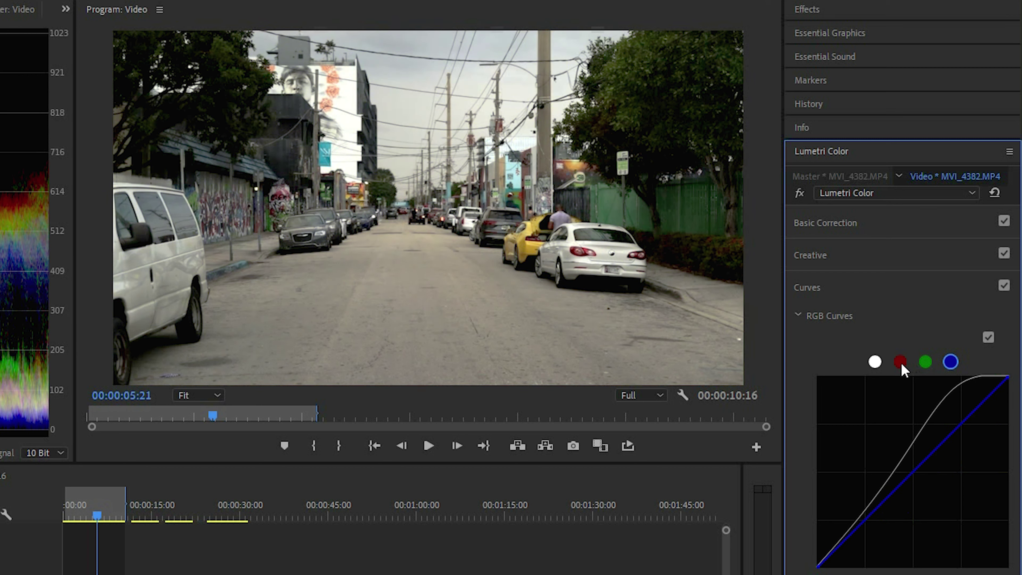
{"action": "left_click_drag", "start_coordinate": [1008, 377], "coordinate": [960, 380]}
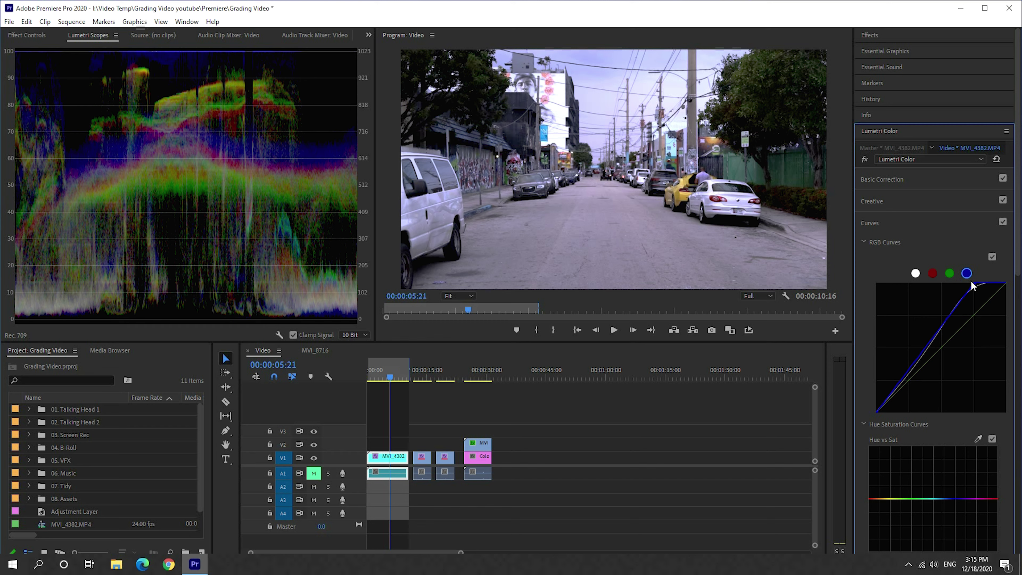
{"action": "double_click", "coordinate": [971, 285]}
Step: Try moving the upper endpoints of the red and green curves, leaving both as straight diagonals
{"action": "left_click", "coordinate": [933, 275]}
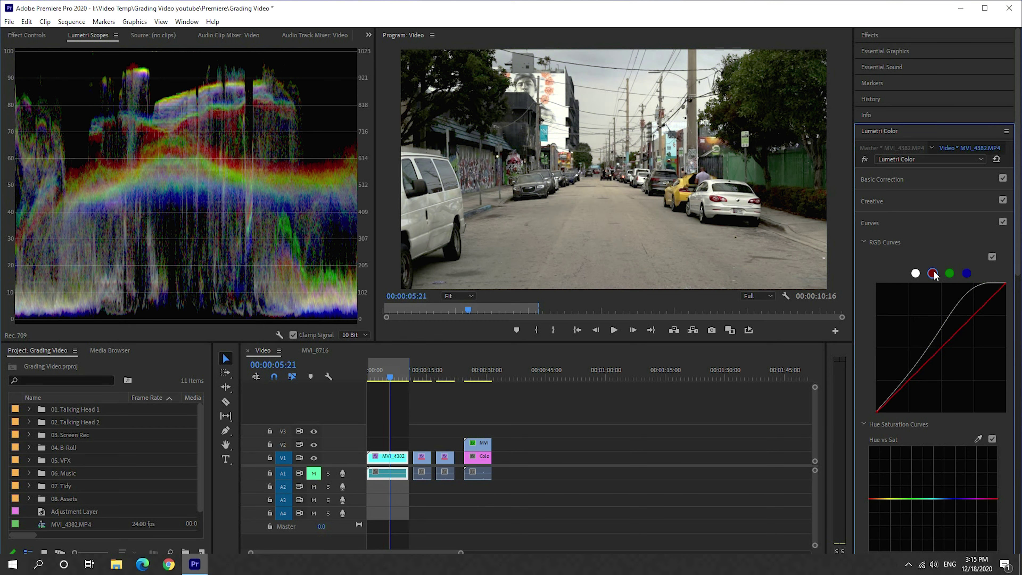
{"action": "left_click_drag", "start_coordinate": [1007, 287], "coordinate": [1012, 302]}
{"action": "left_click", "coordinate": [950, 273]}
{"action": "mouse_move", "coordinate": [1005, 284]}
{"action": "left_mouse_down"}
{"action": "mouse_move", "coordinate": [1011, 297]}
{"action": "mouse_move", "coordinate": [1013, 285]}
{"action": "left_mouse_up"}
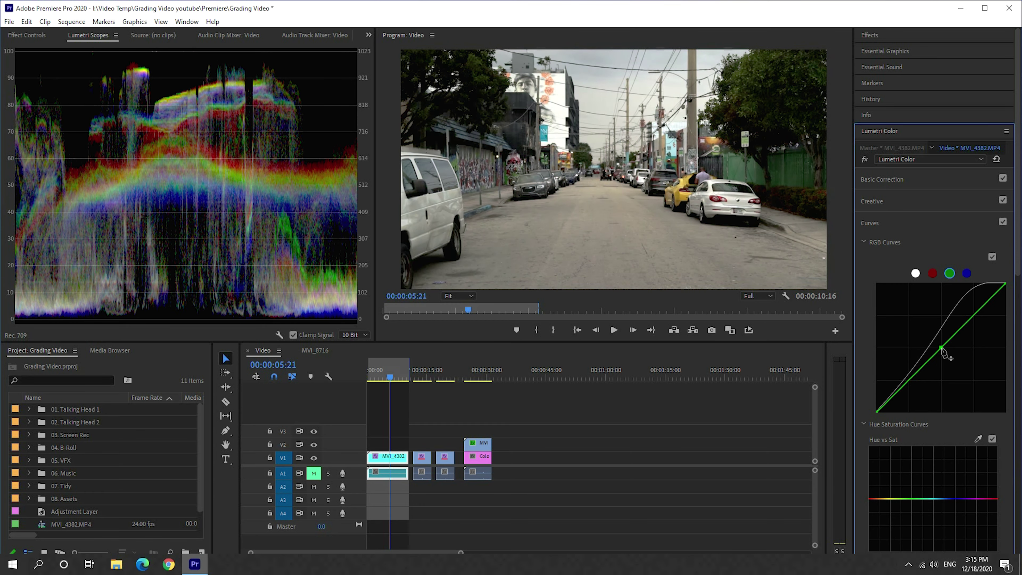
Step: Try shaping the green, red and blue curves with extra control points, and reset each channel to a straight line
{"action": "left_click_drag", "start_coordinate": [942, 347], "coordinate": [944, 352]}
{"action": "left_click", "coordinate": [932, 274]}
{"action": "left_click", "coordinate": [971, 311]}
{"action": "left_click", "coordinate": [942, 347]}
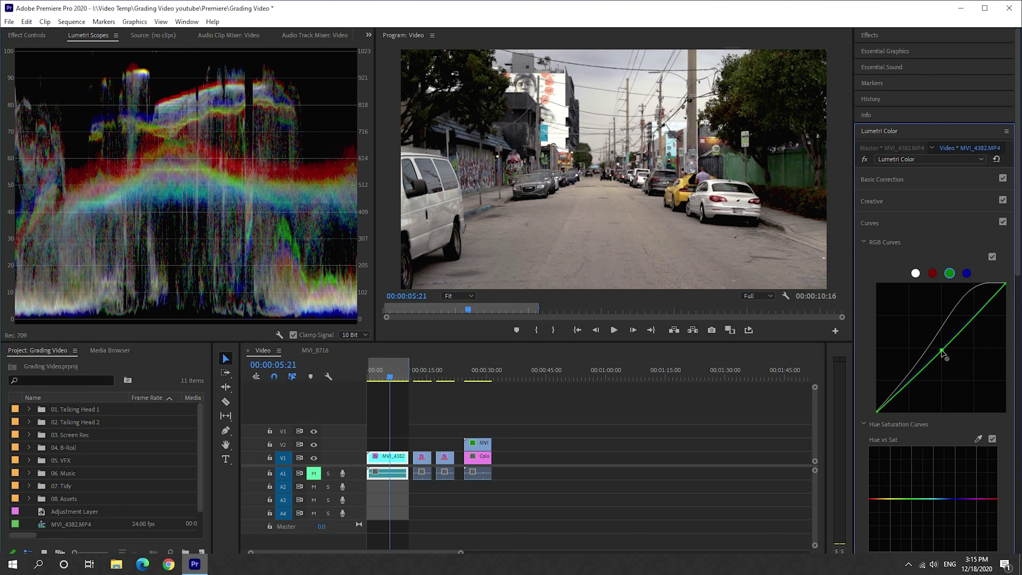
{"action": "left_click", "coordinate": [907, 380]}
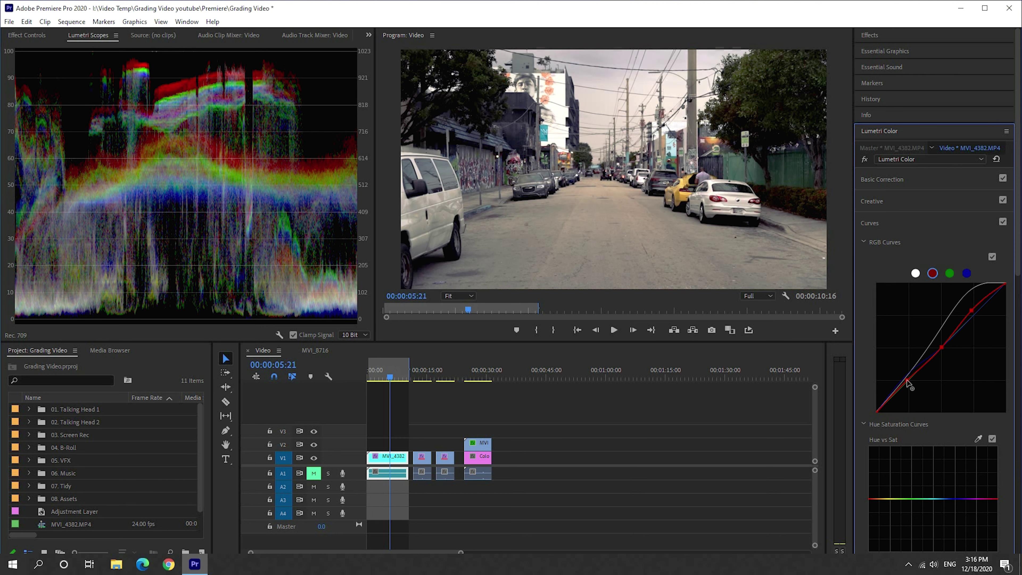
{"action": "double_click", "coordinate": [907, 382]}
{"action": "left_click", "coordinate": [967, 274]}
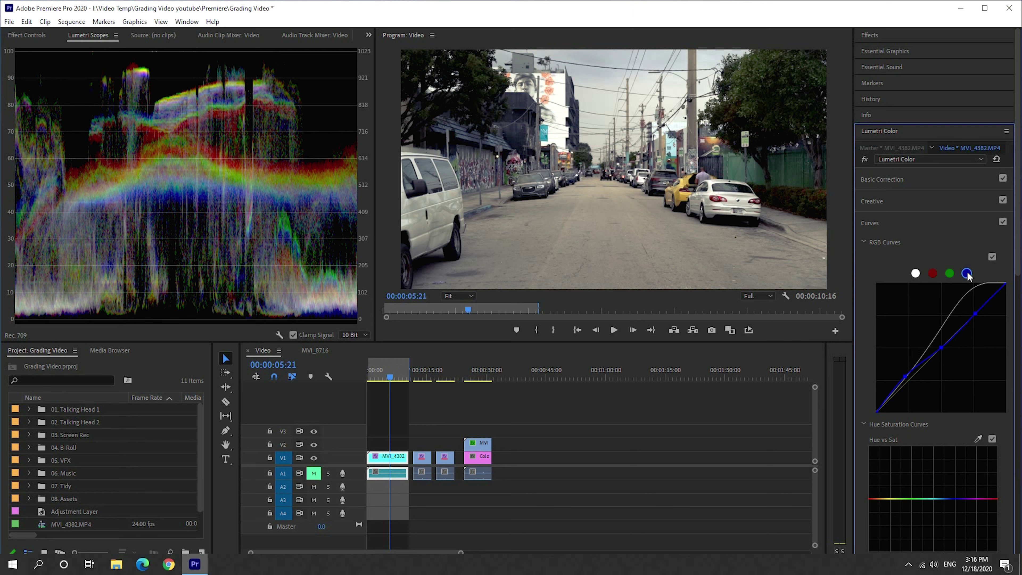
{"action": "double_click", "coordinate": [976, 317]}
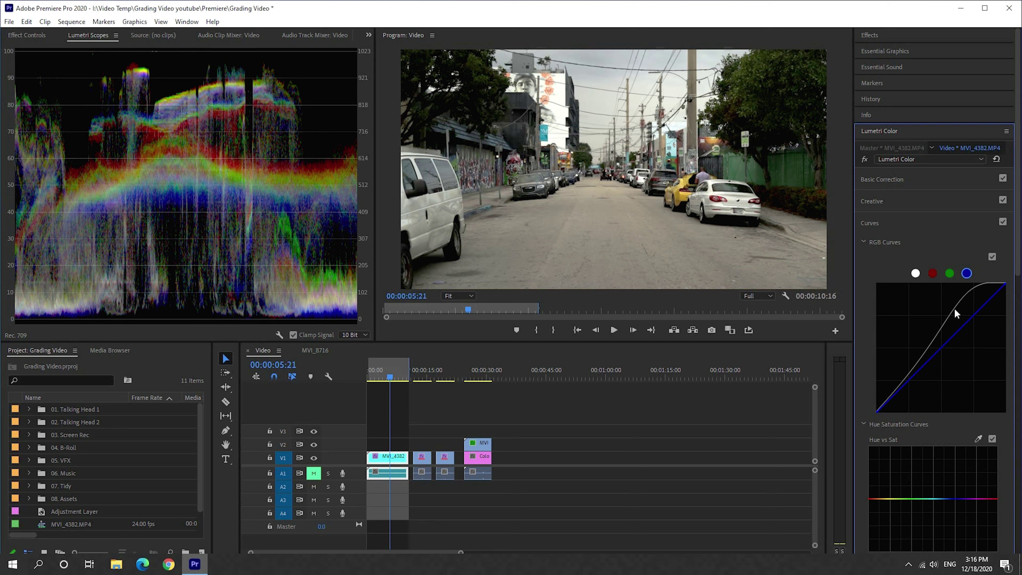
Step: Apply the creative look IWLTBAP Sedona - Standard to the clip
{"action": "left_click", "coordinate": [889, 208]}
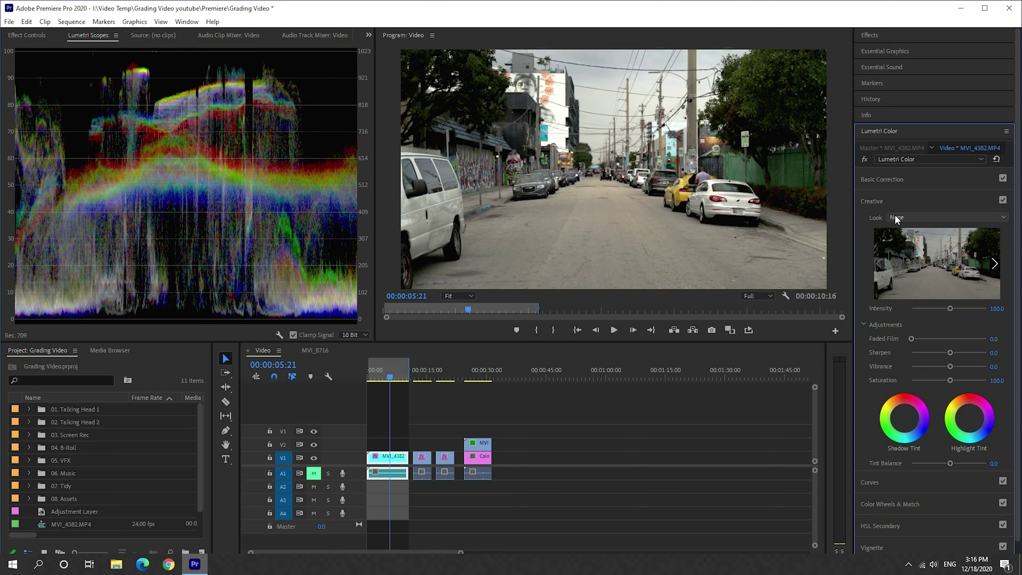
{"action": "left_click", "coordinate": [894, 214]}
{"action": "scroll", "coordinate": [911, 363], "scroll_direction": "down", "scroll_amount": 5}
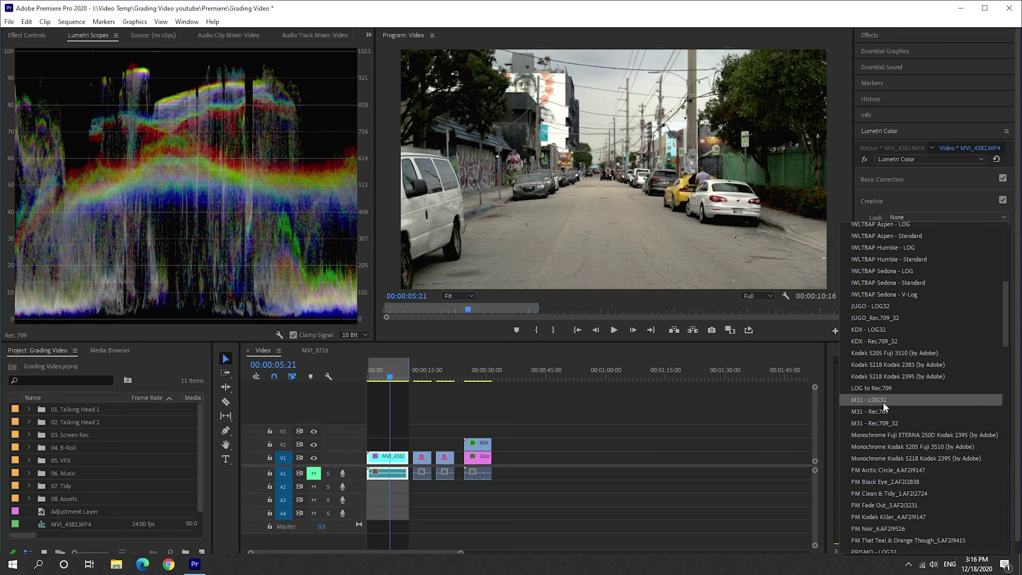
{"action": "scroll", "coordinate": [885, 395], "scroll_direction": "up", "scroll_amount": 3}
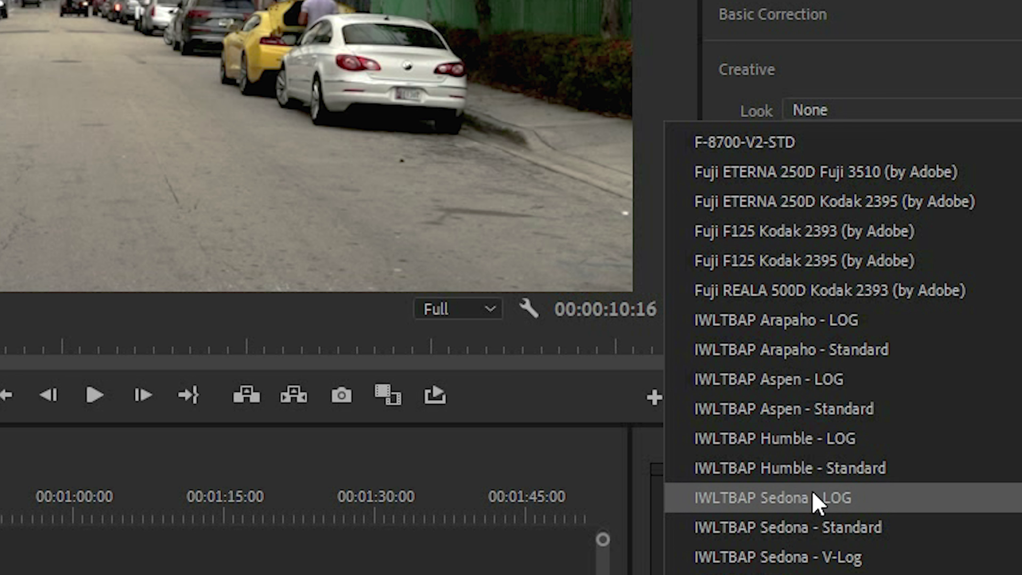
{"action": "left_click", "coordinate": [845, 530]}
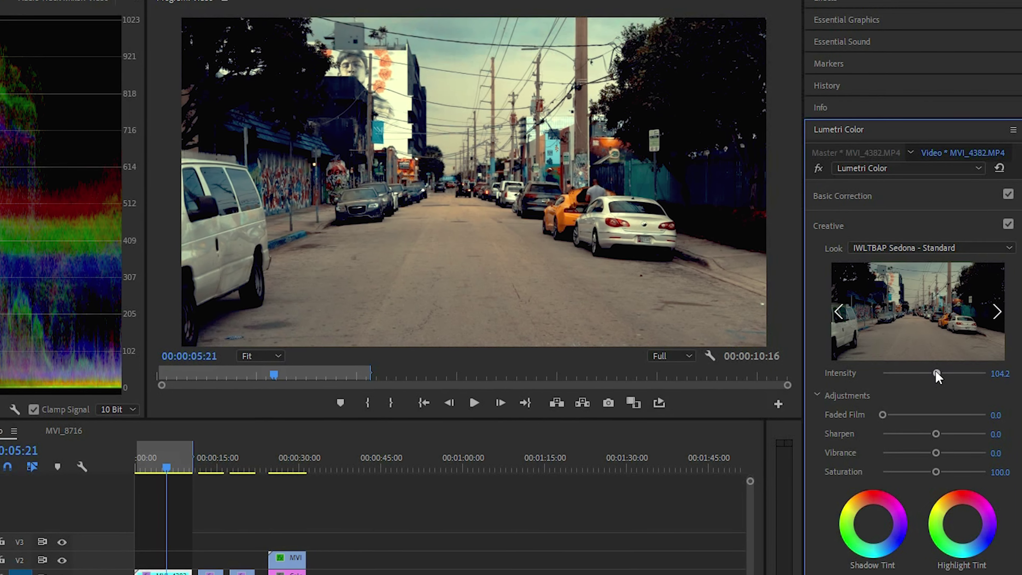
Step: Set the creative look's intensity to 40.8, and compare the clip with the Lumetri effect off and on
{"action": "left_click_drag", "start_coordinate": [944, 334], "coordinate": [946, 335]}
{"action": "left_click_drag", "start_coordinate": [935, 378], "coordinate": [874, 385]}
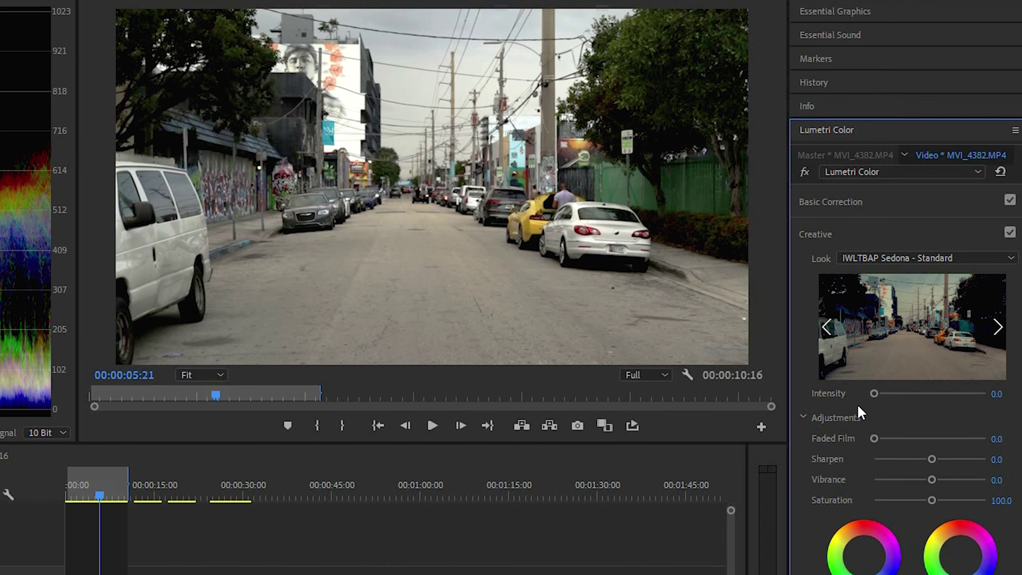
{"action": "left_click_drag", "start_coordinate": [874, 396], "coordinate": [886, 400]}
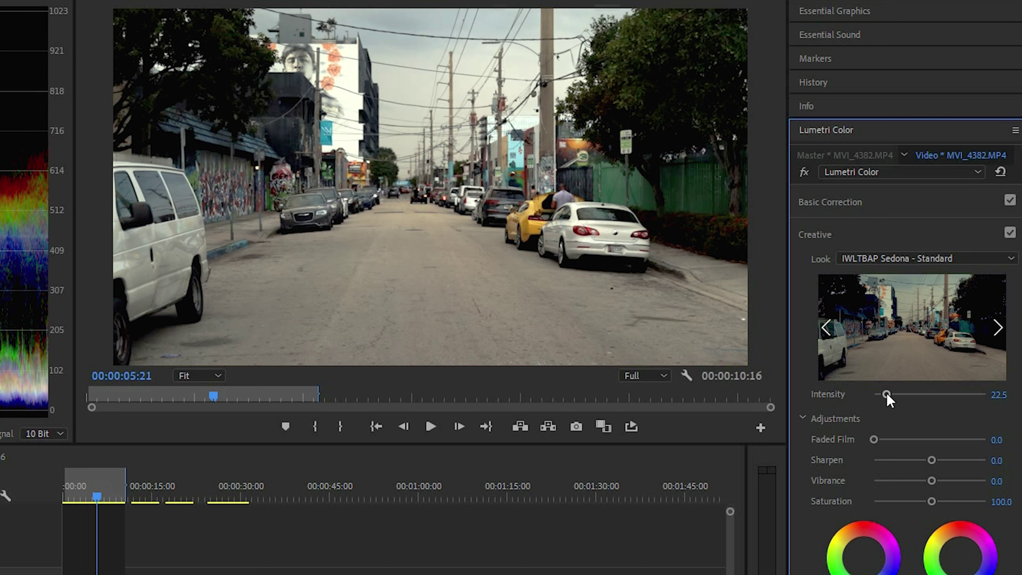
{"action": "left_click_drag", "start_coordinate": [889, 400], "coordinate": [919, 405]}
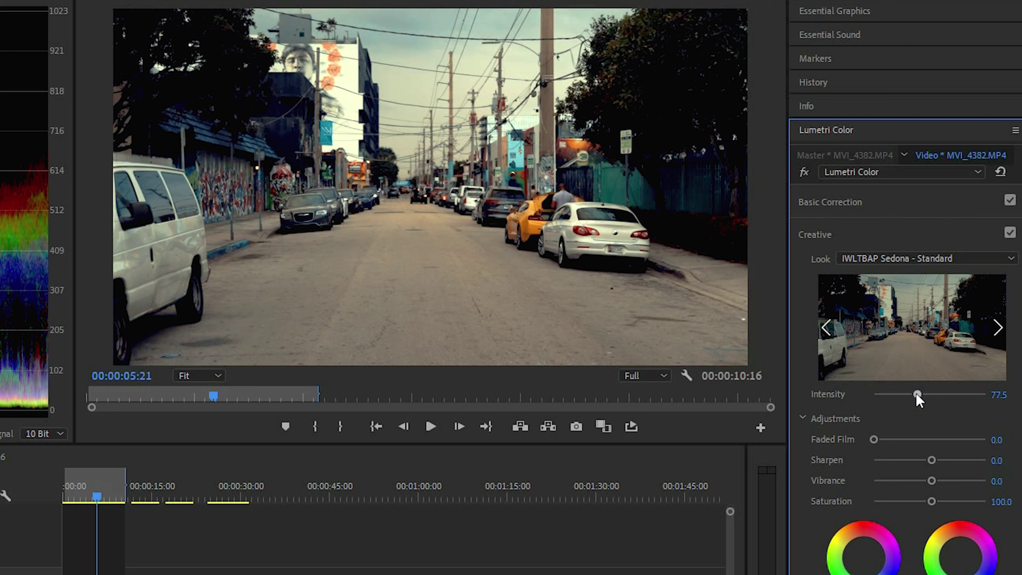
{"action": "left_click_drag", "start_coordinate": [914, 397], "coordinate": [897, 397]}
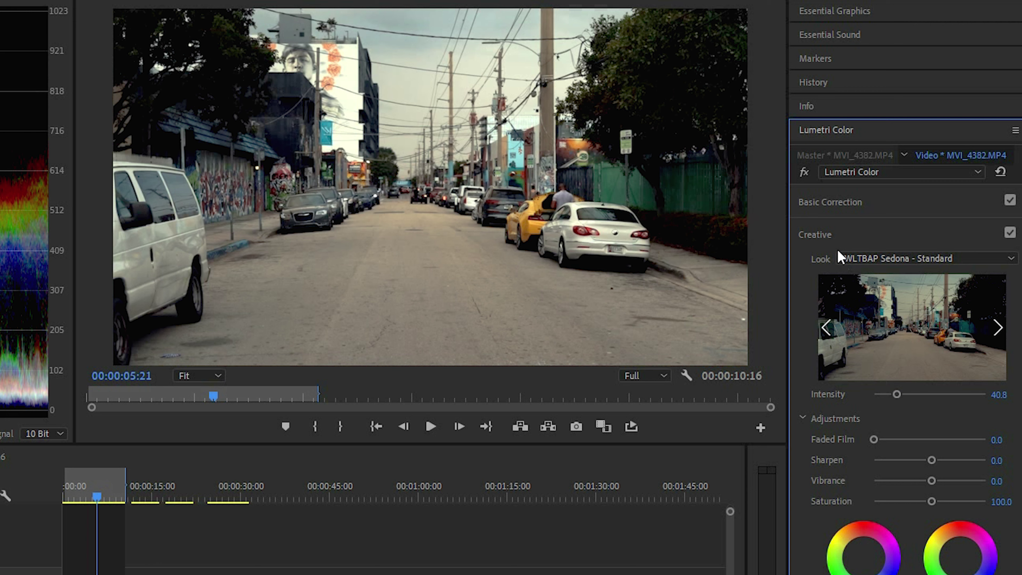
{"action": "left_click", "coordinate": [804, 173]}
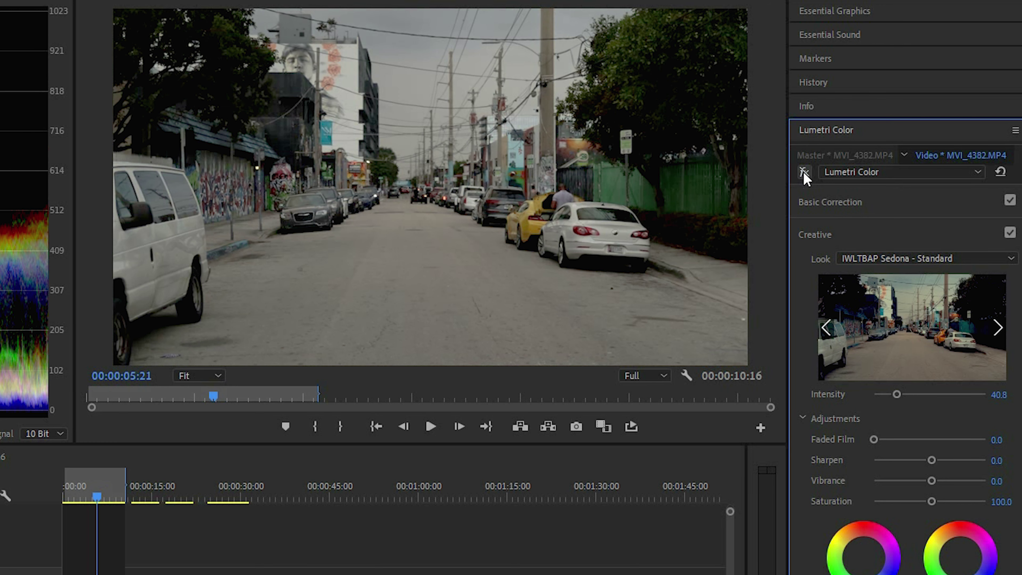
{"action": "left_click", "coordinate": [804, 173]}
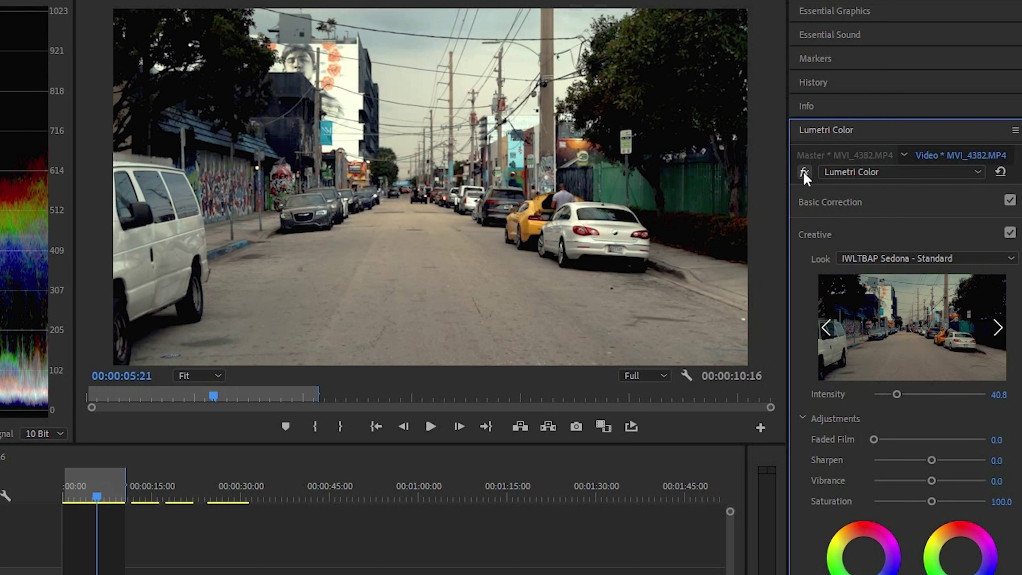